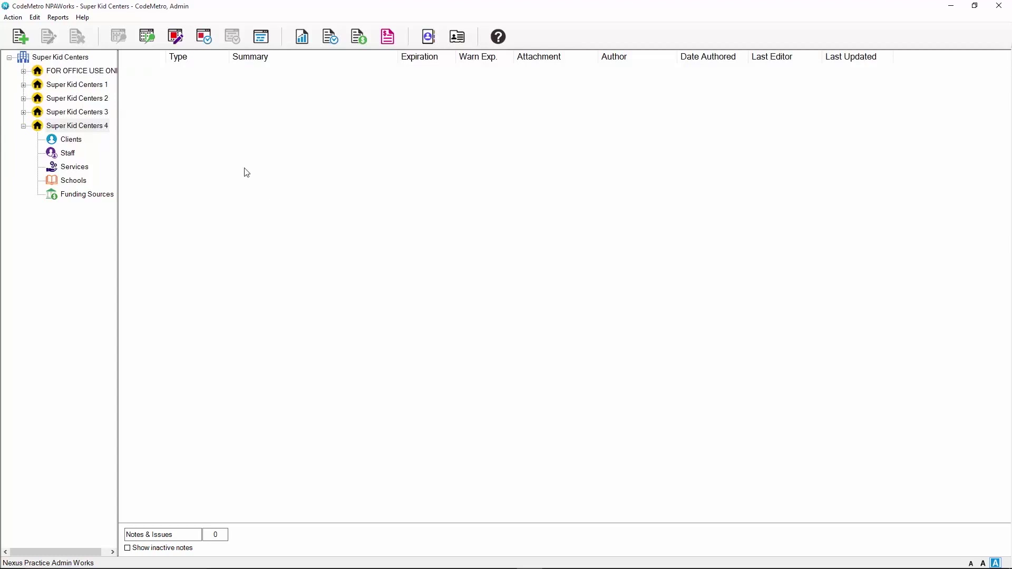
Open the Edit menu to list the setup options, including Scheduling Genie Attributes
click(36, 18)
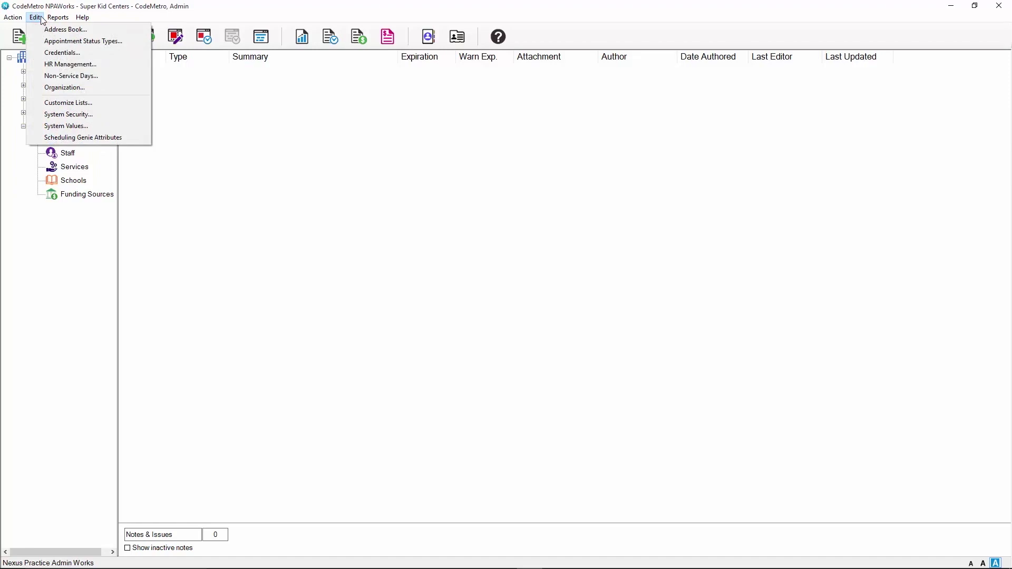
Open Scheduling Genie Attributes from the Edit menu and add a new blank attribute row
click(56, 139)
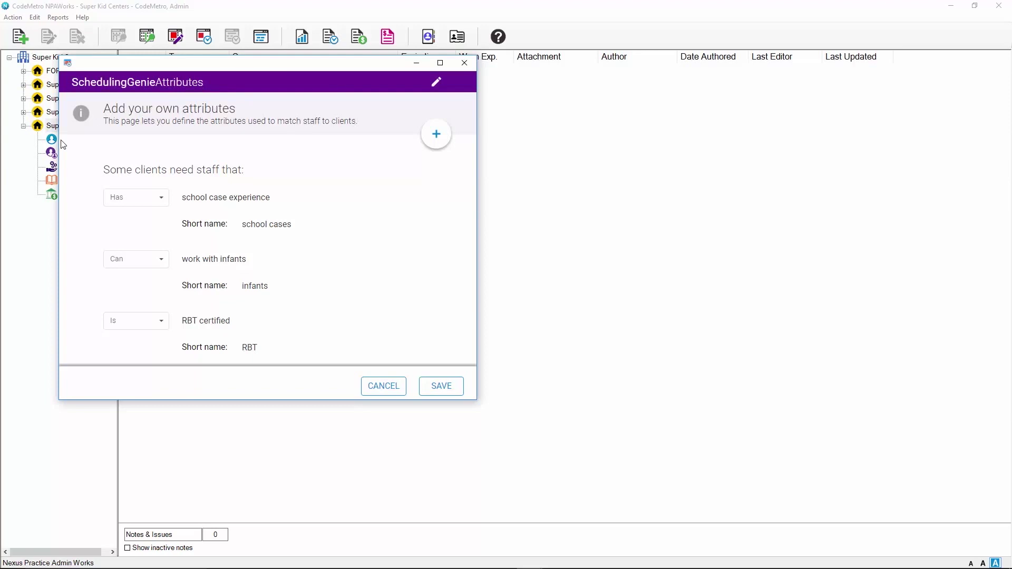
click(429, 138)
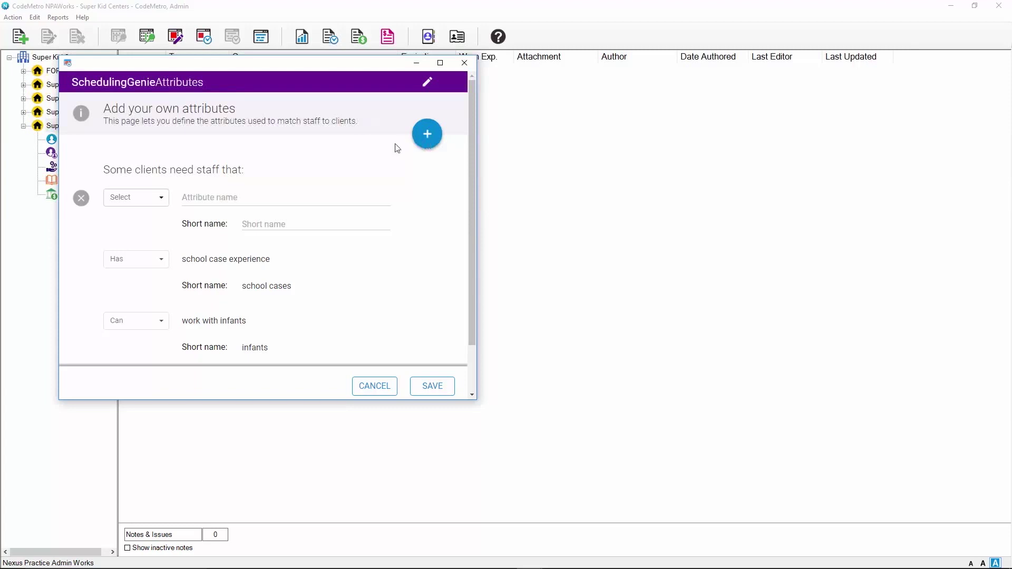
Define a Can attribute 'lift 75lbs' with short name 'lifting', then start editing the attributes
click(163, 198)
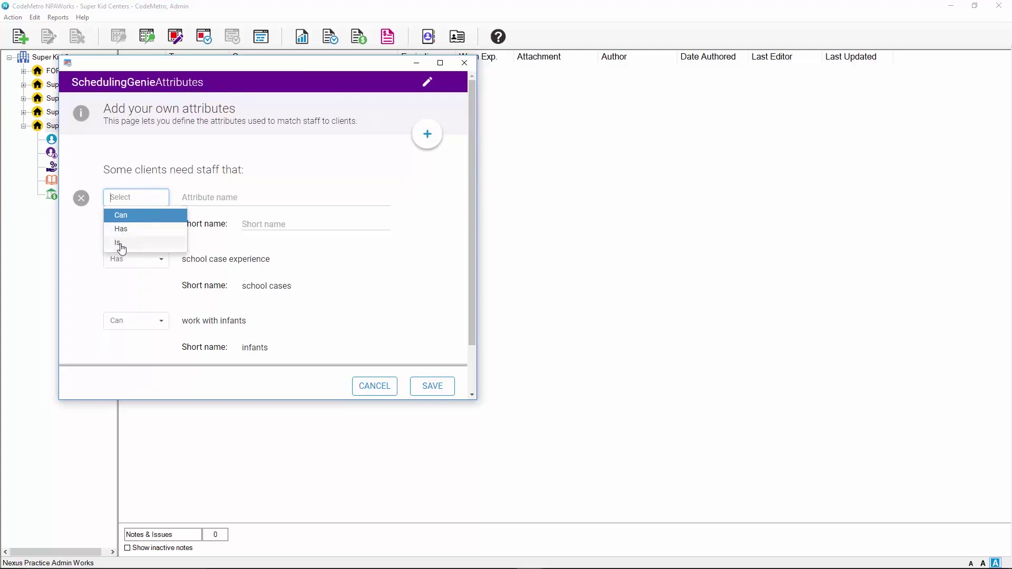
click(124, 216)
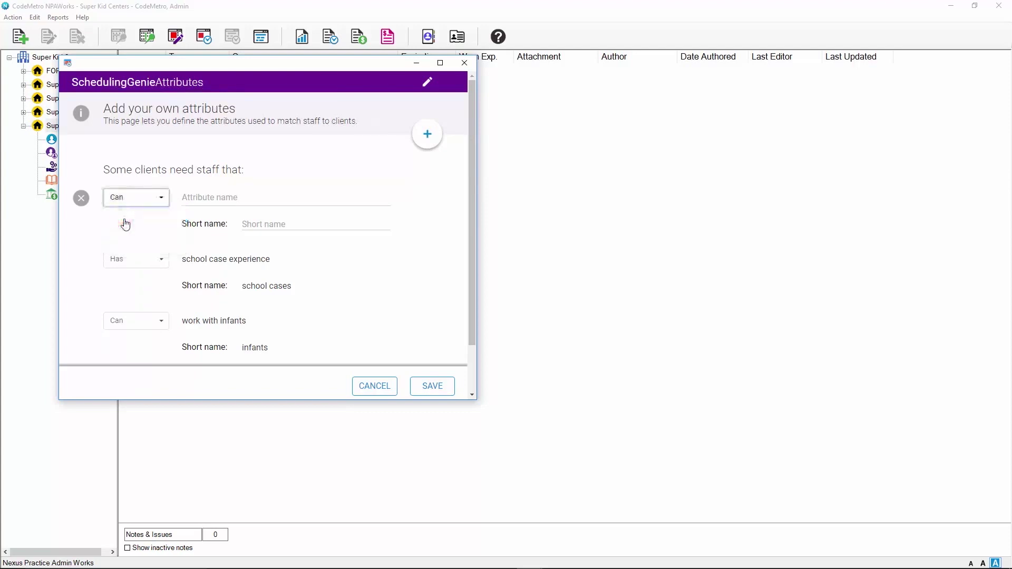
click(201, 199)
text(lift )
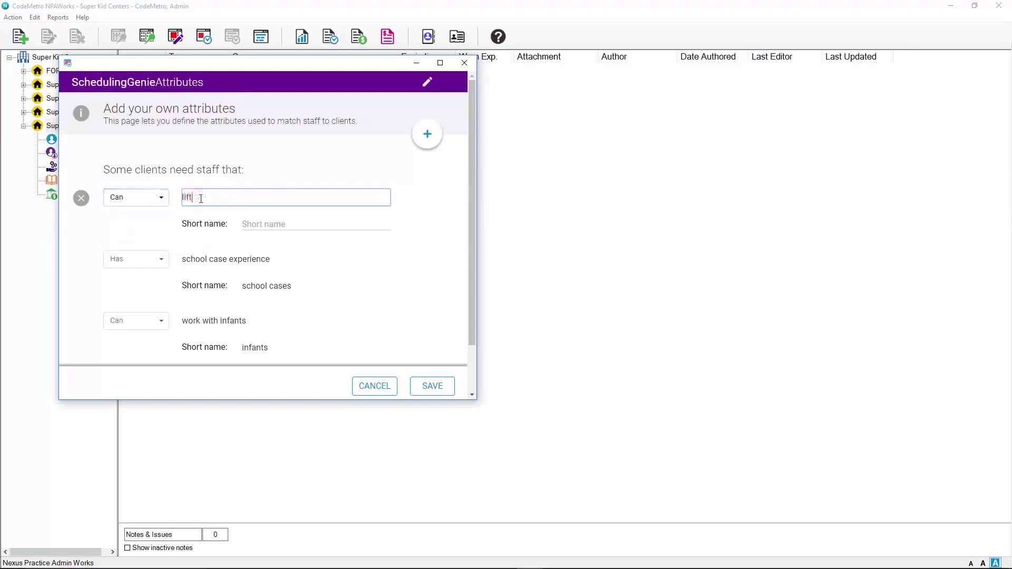
text(75lbs)
click(250, 223)
text(lifting)
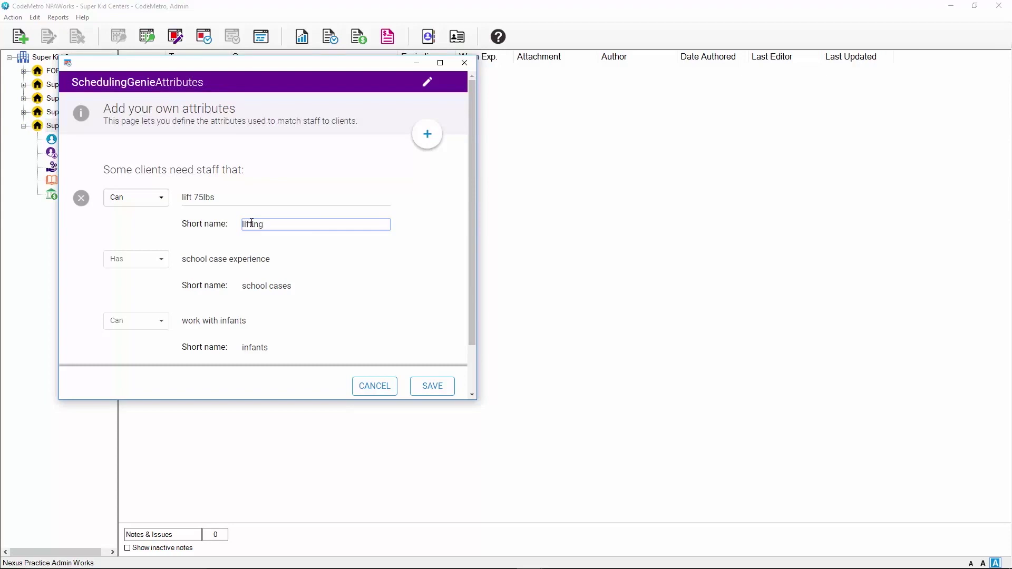
click(427, 83)
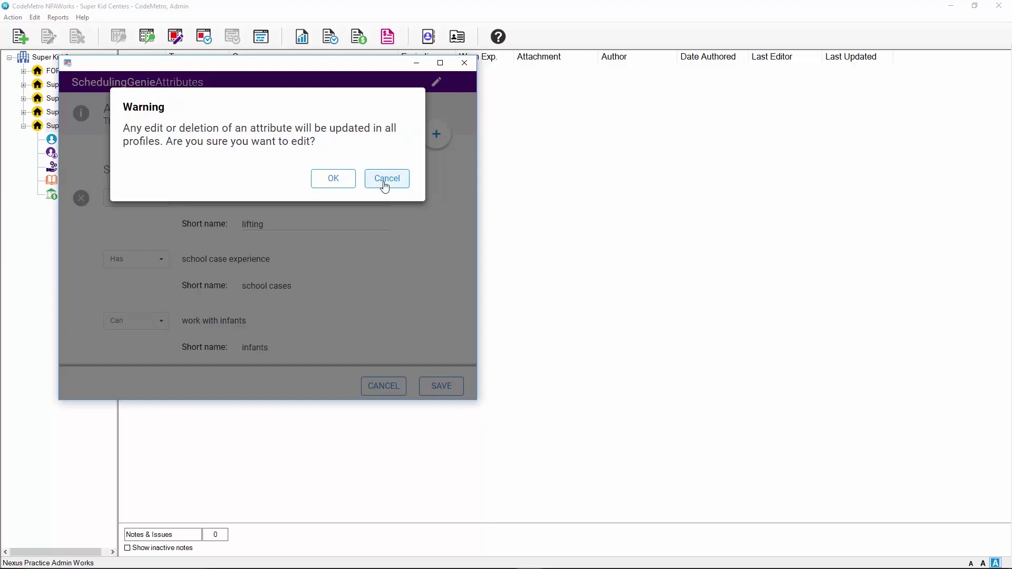
Confirm the edit warning, keep the school case attribute as Has, and save the attributes
click(335, 181)
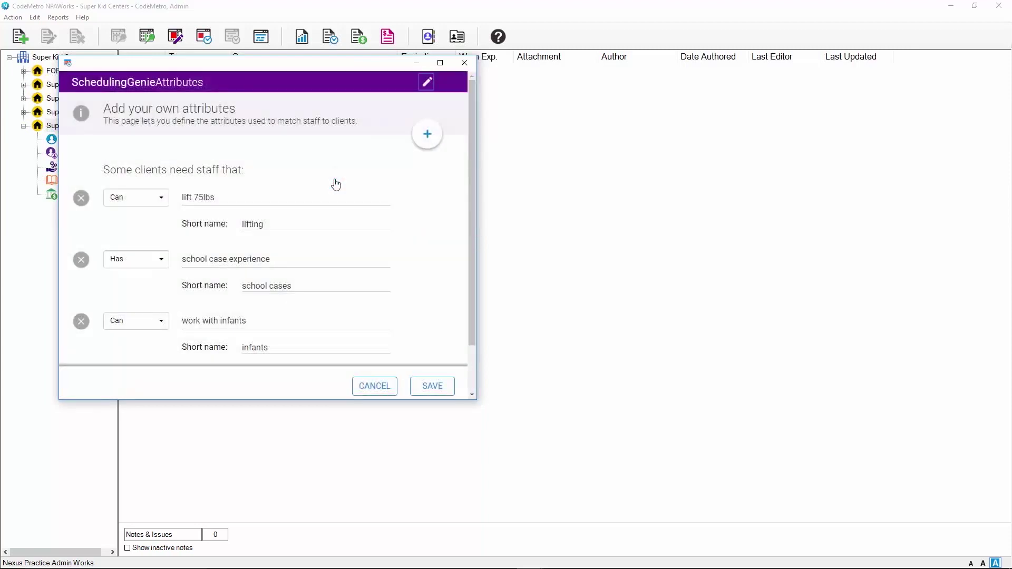
click(152, 263)
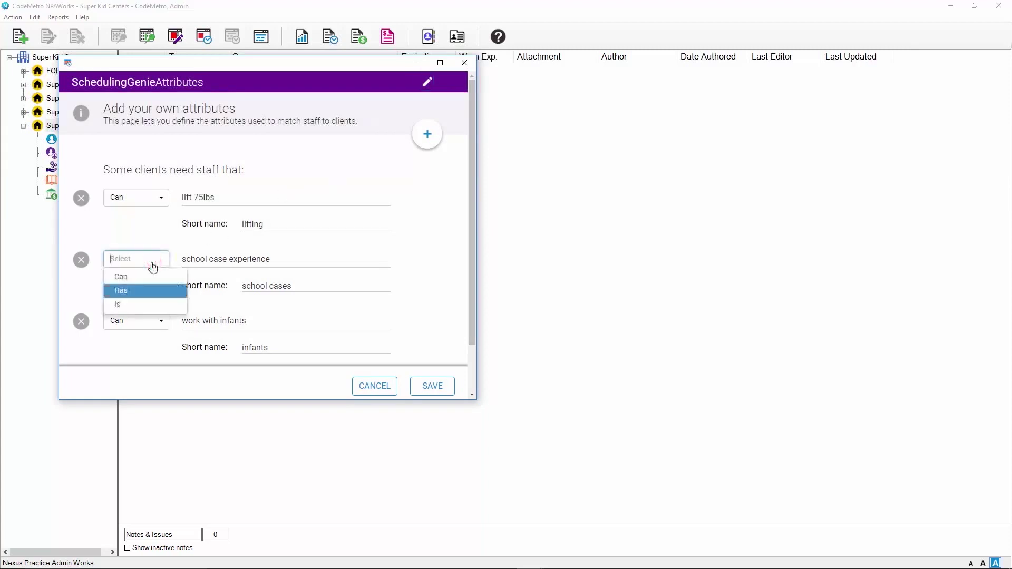
click(206, 259)
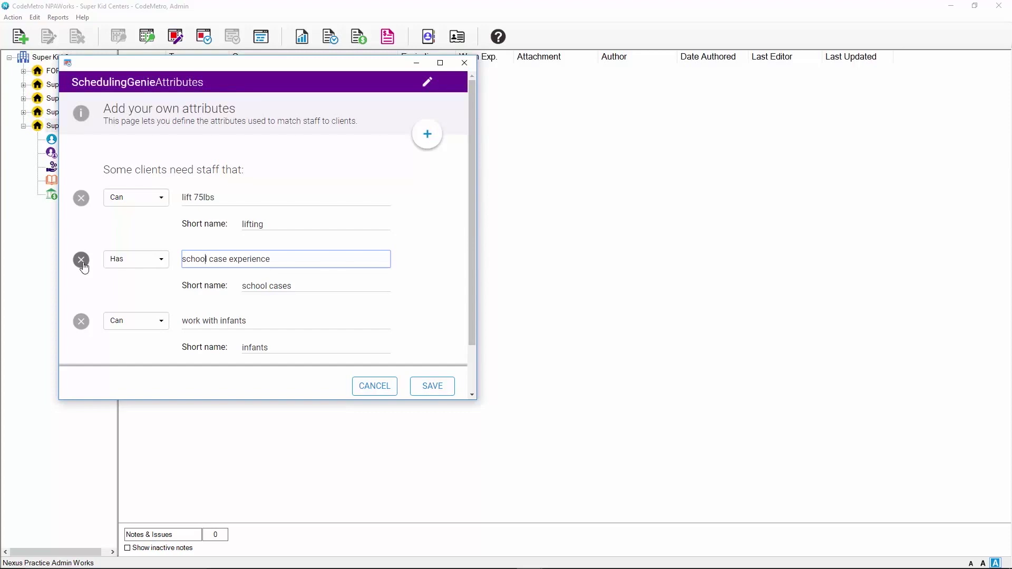
click(430, 386)
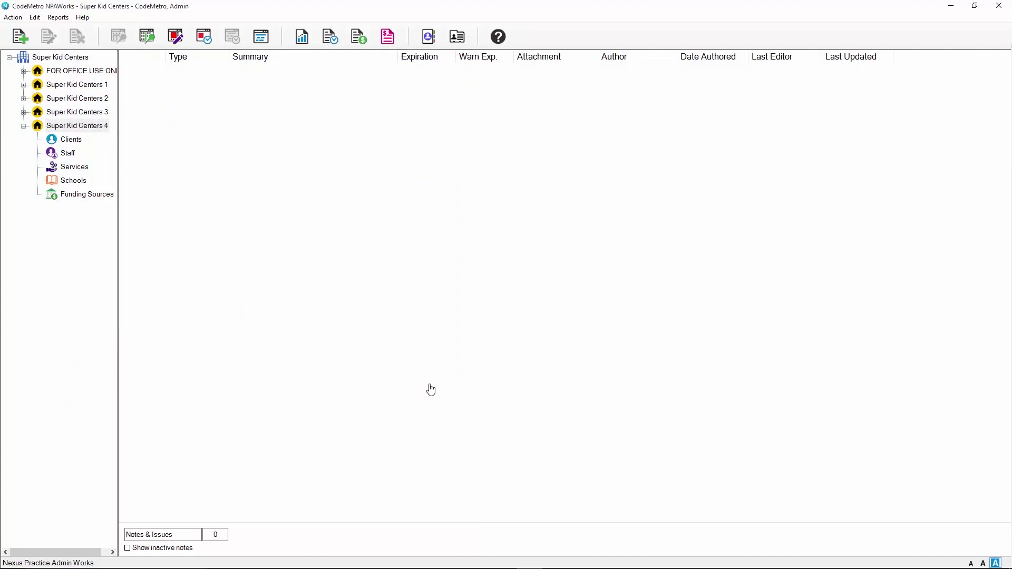
Select the Admin Assistant in the Staff list and open their Scheduling Genie profile
click(76, 158)
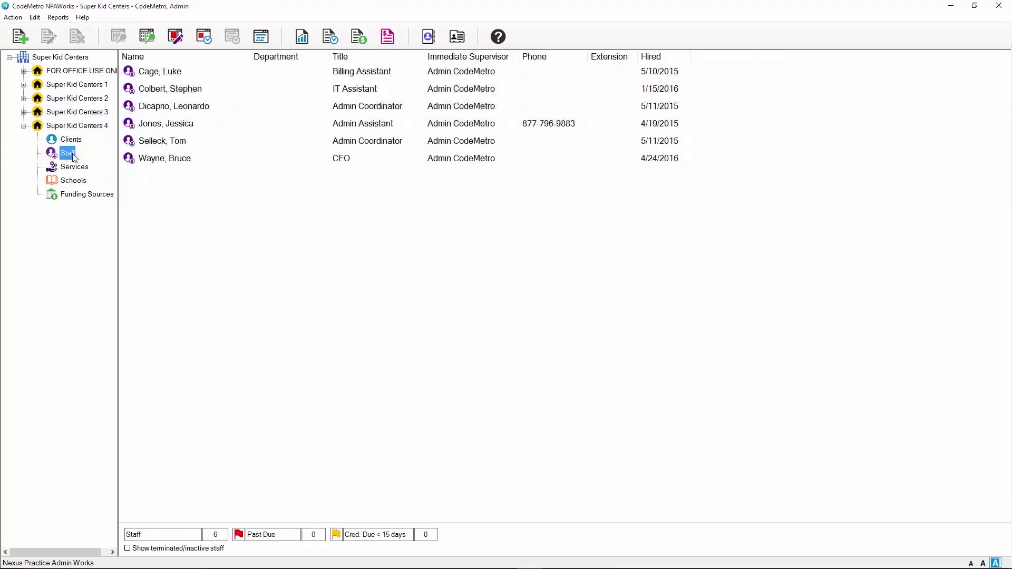
click(170, 127)
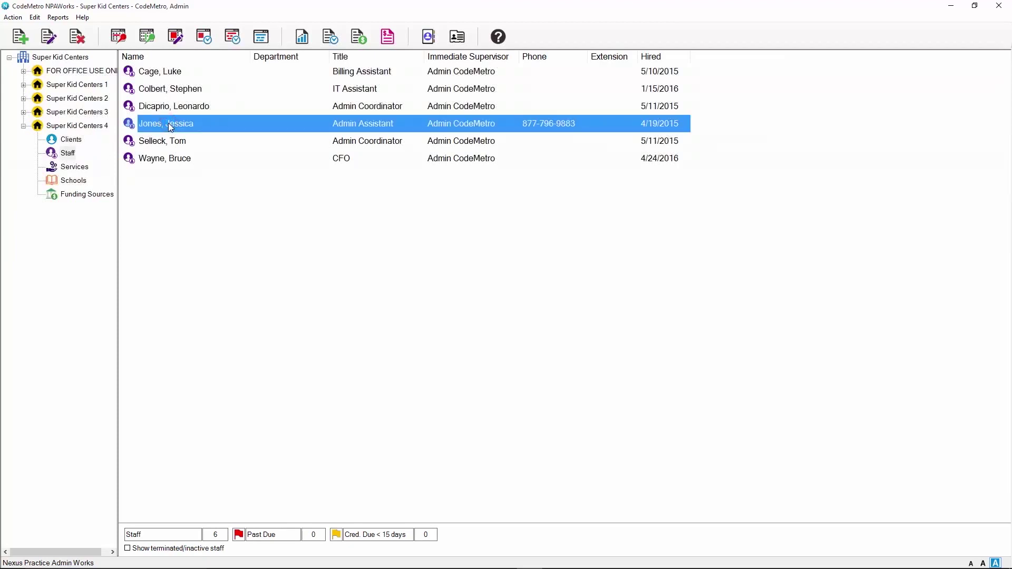
click(235, 39)
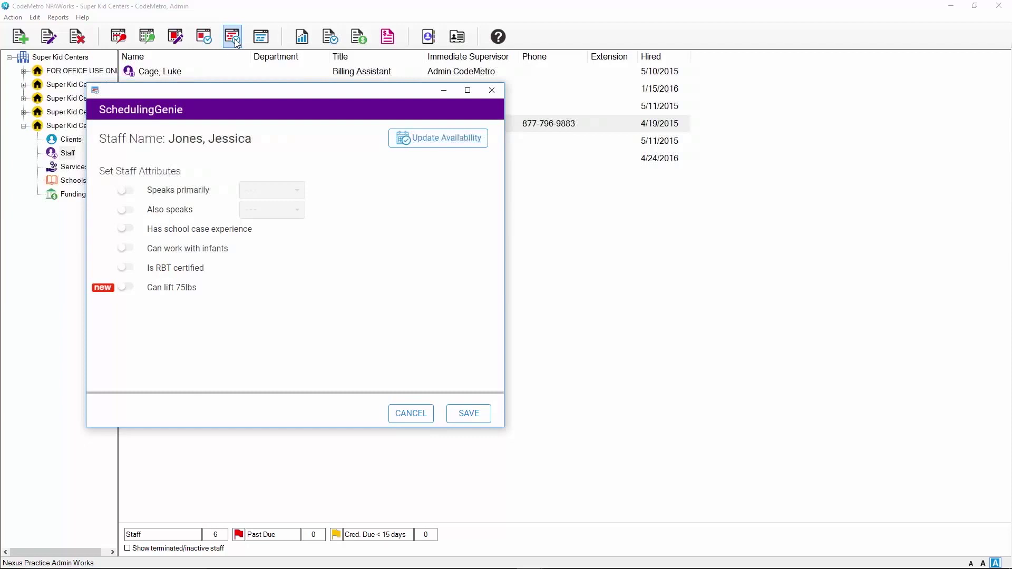
Give the Admin Assistant primary language English and Can lift 75lbs, then save the profile
click(127, 190)
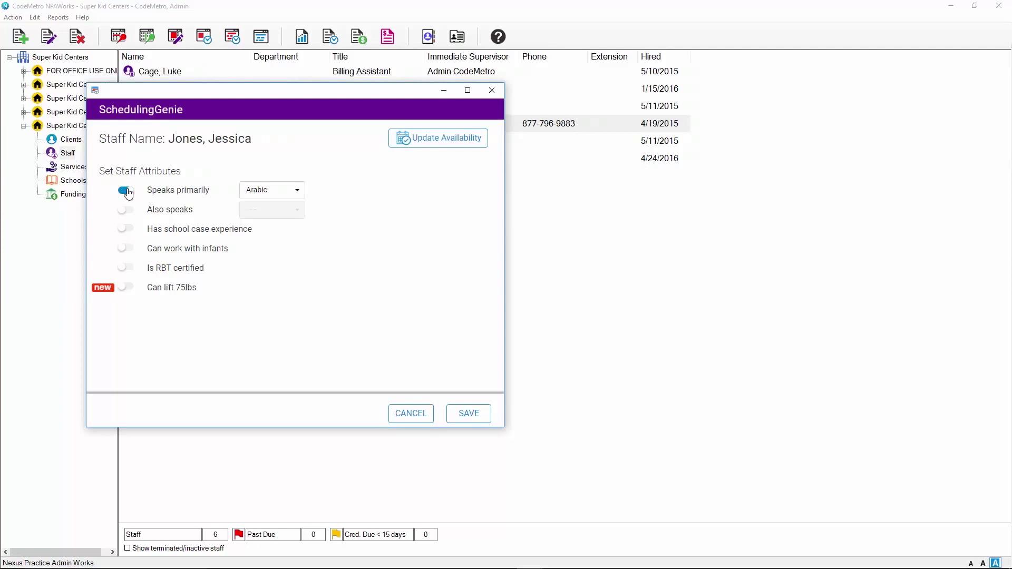
click(127, 191)
click(127, 191)
click(296, 191)
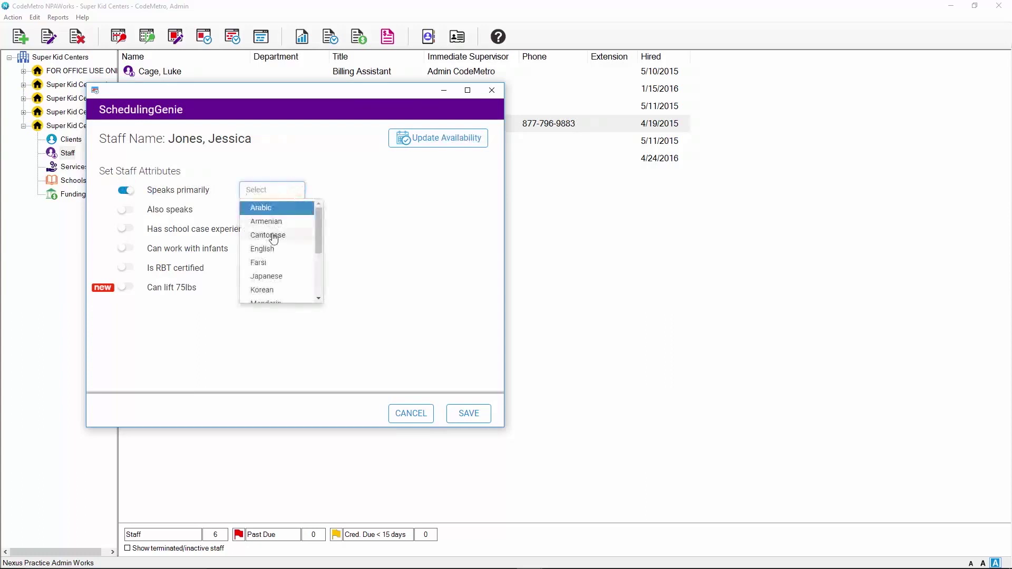
click(271, 251)
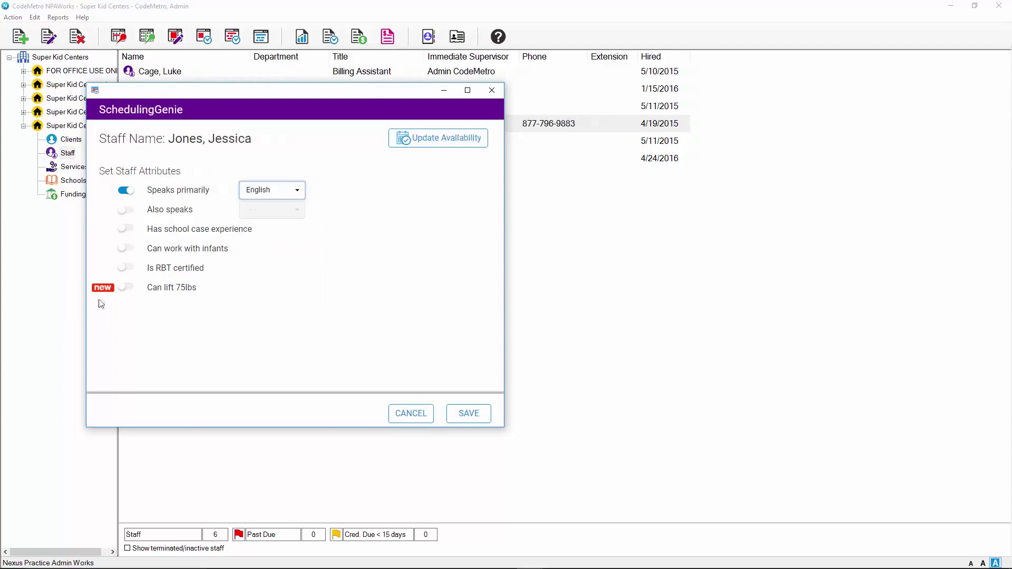
click(127, 288)
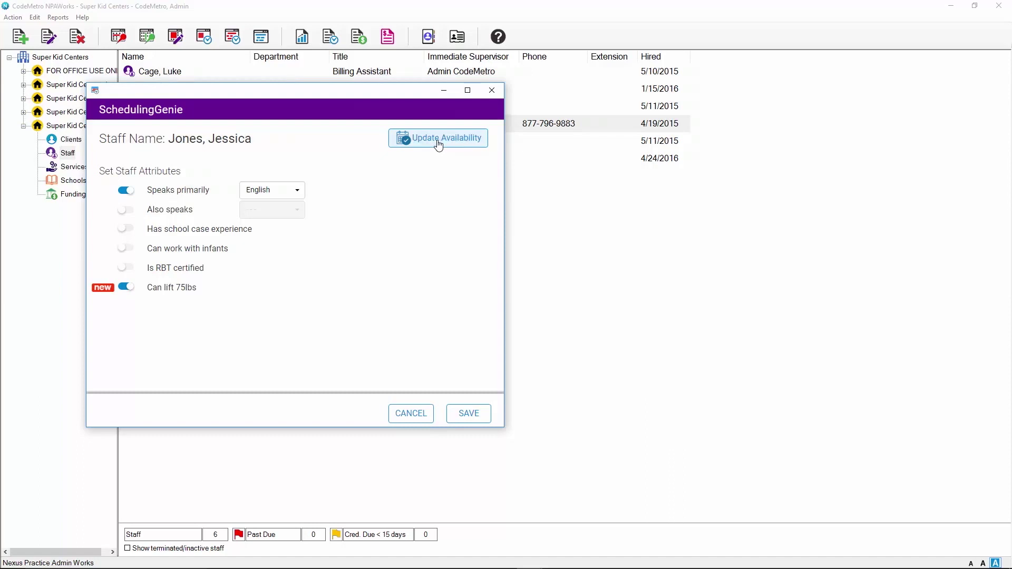
click(458, 416)
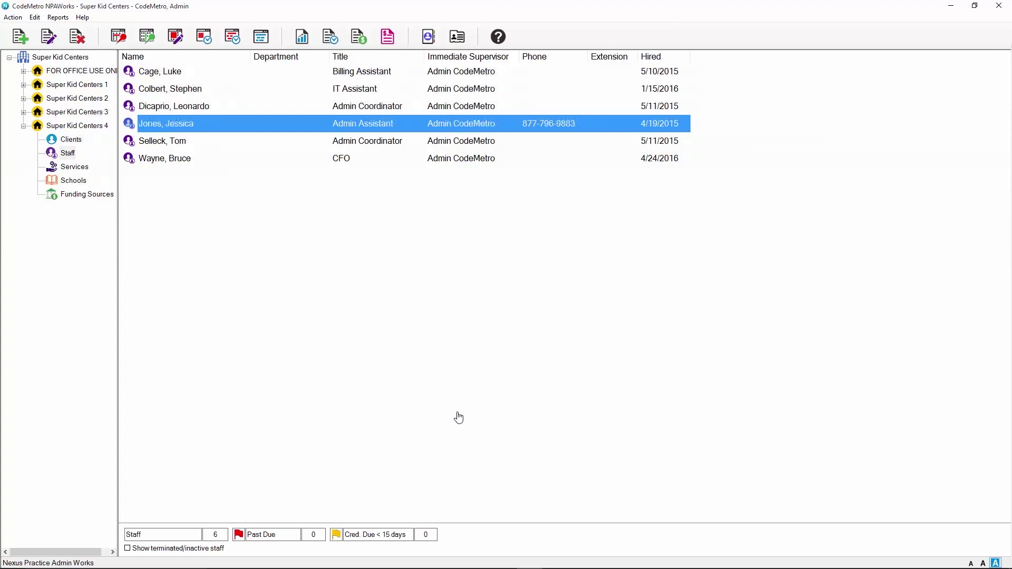
Select the second client in the Clients list and open its SchedulingGenie window
click(72, 140)
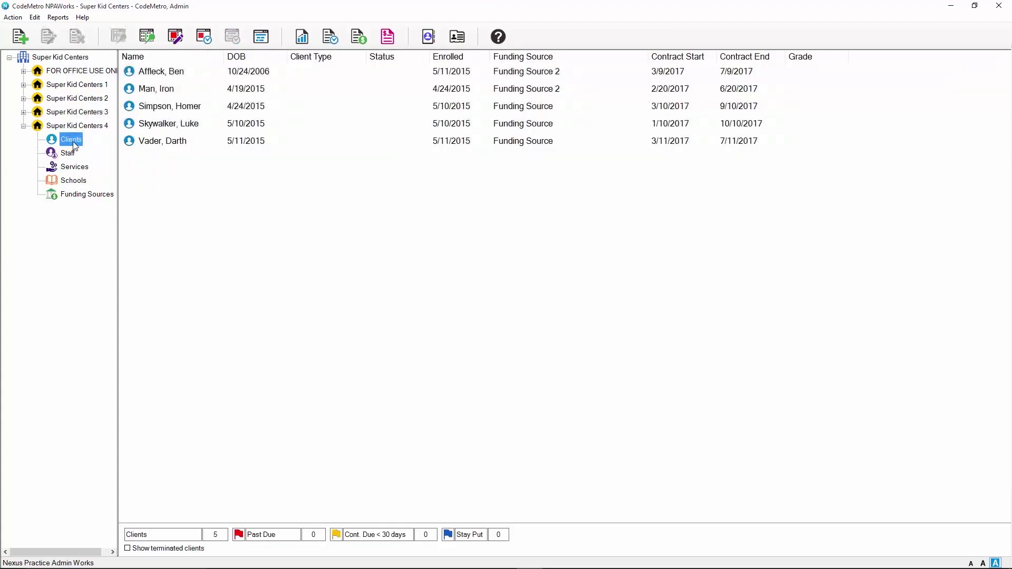
click(157, 90)
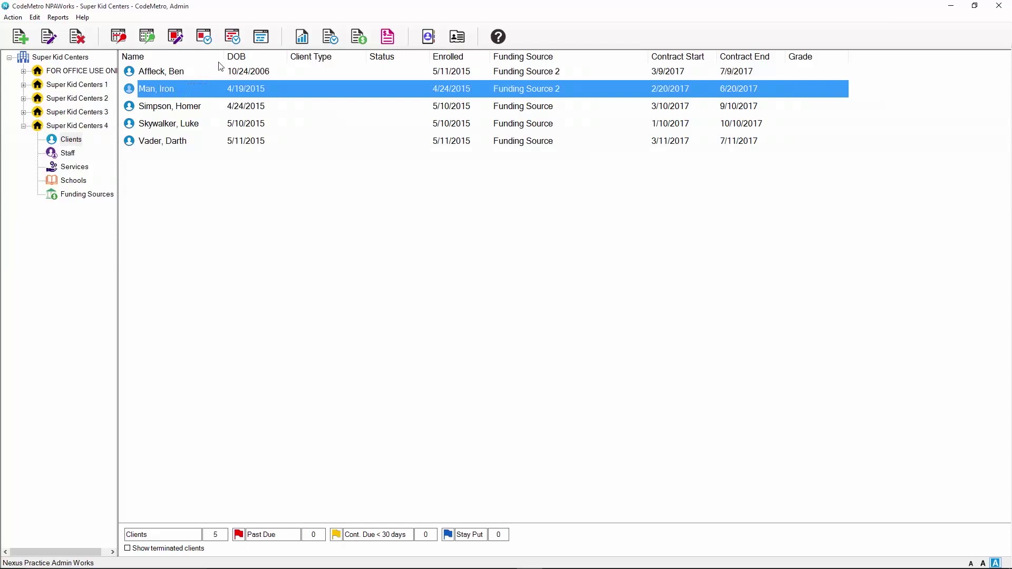
click(232, 39)
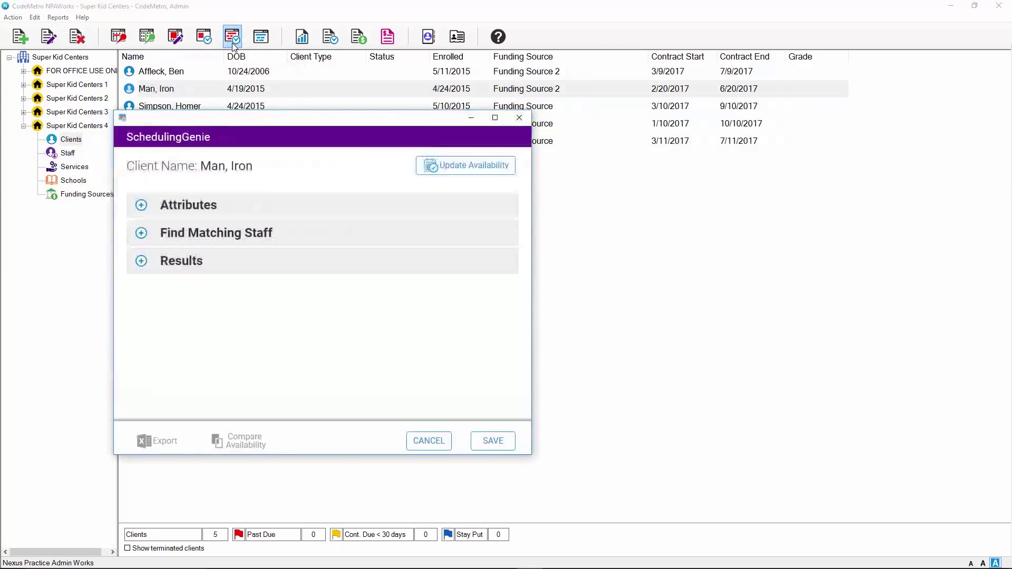
Maximize the SchedulingGenie window and expand the client's Attributes section
click(491, 117)
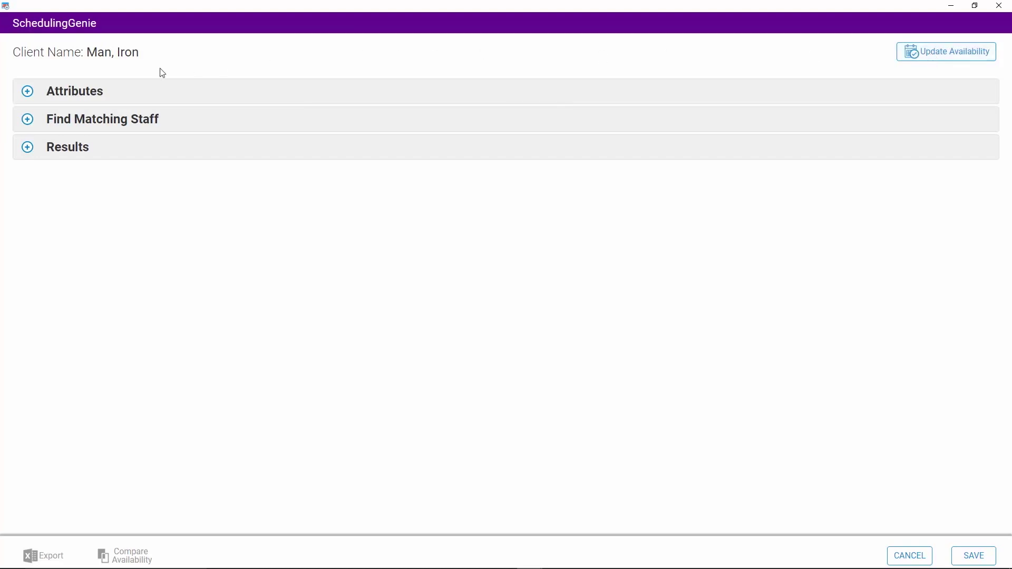
click(29, 92)
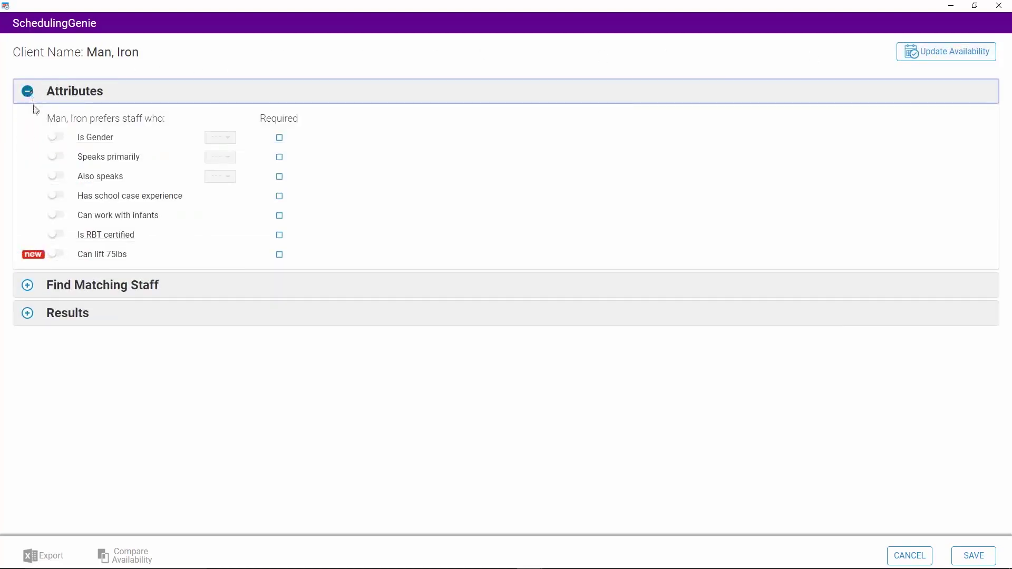
Require staff who primarily speak English and prefer staff who can lift 75lbs
click(52, 157)
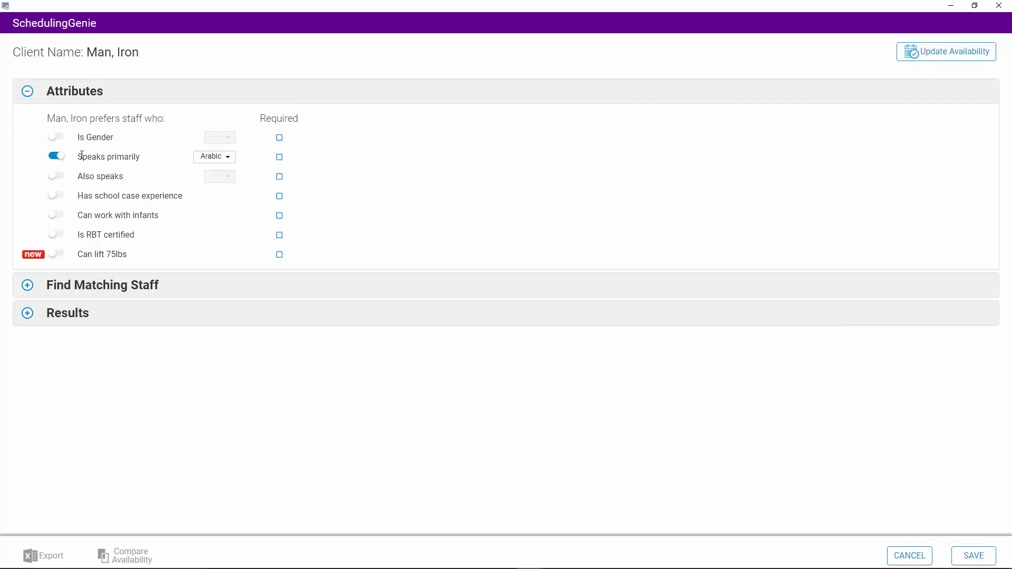
click(233, 158)
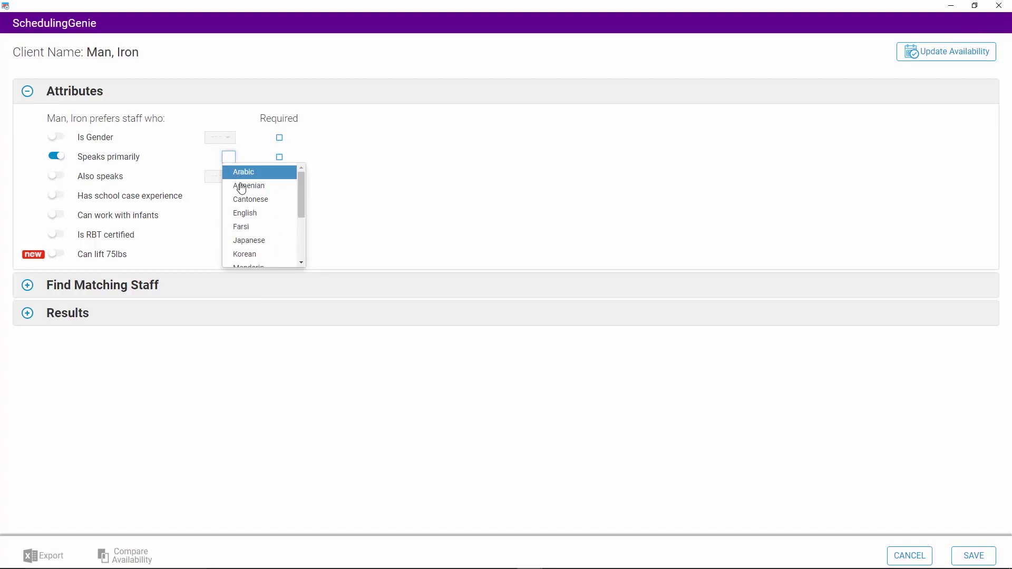
click(242, 215)
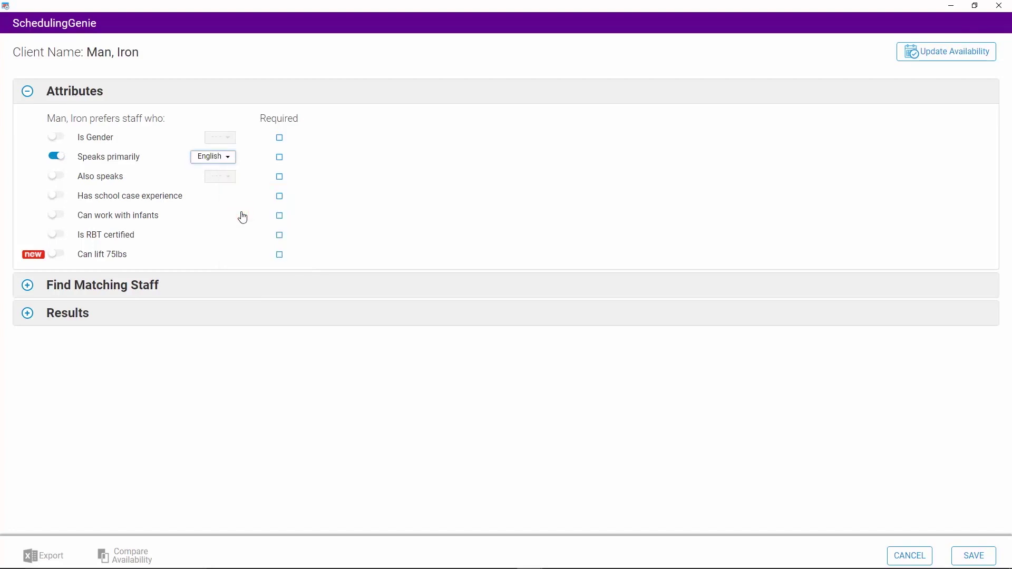
click(280, 157)
click(54, 256)
click(27, 289)
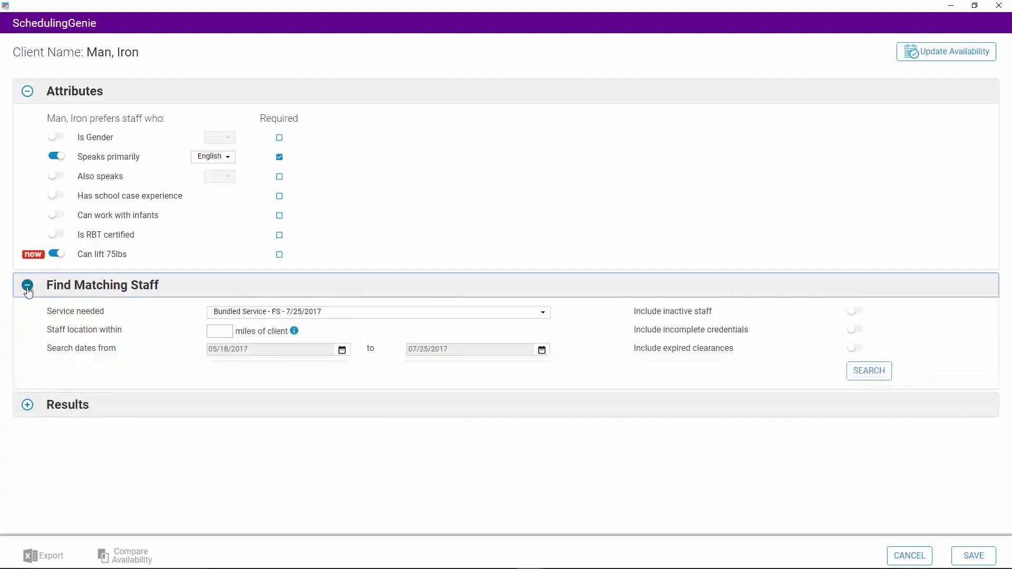
Search for Bundled Service - FS - 7/25/2017 within 25 miles, ending 06/01/2017
click(544, 315)
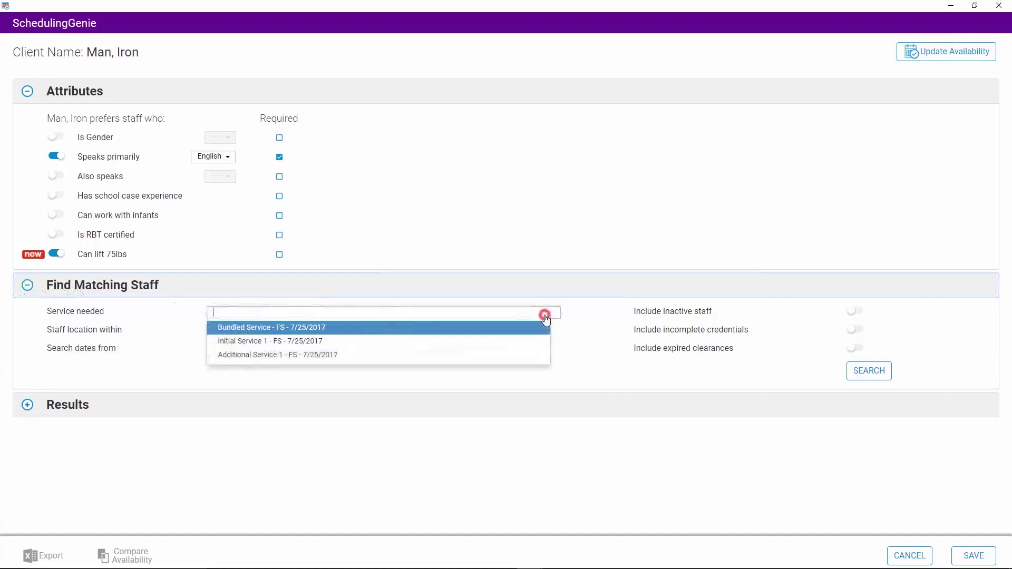
click(484, 328)
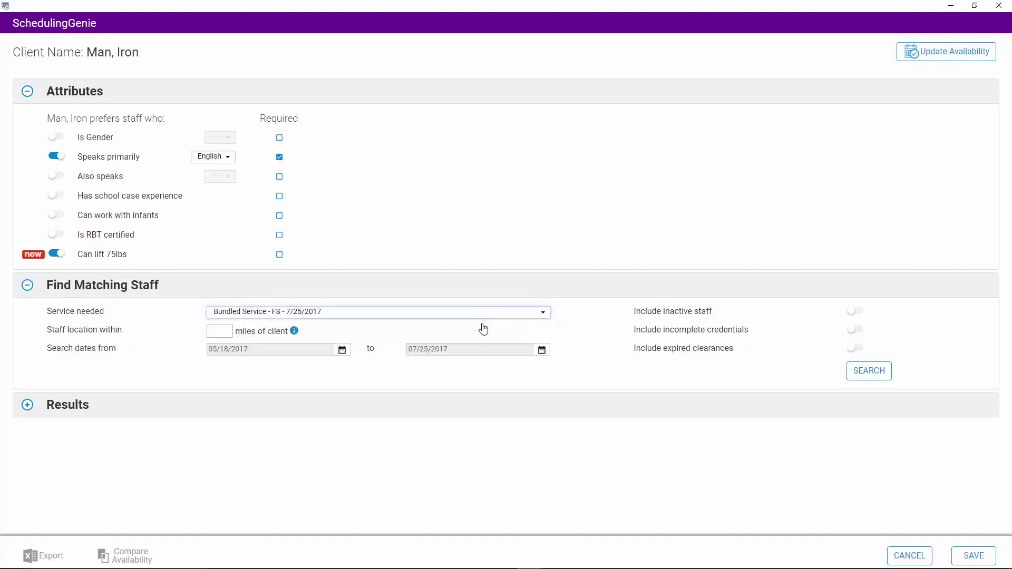
click(221, 330)
text(2)
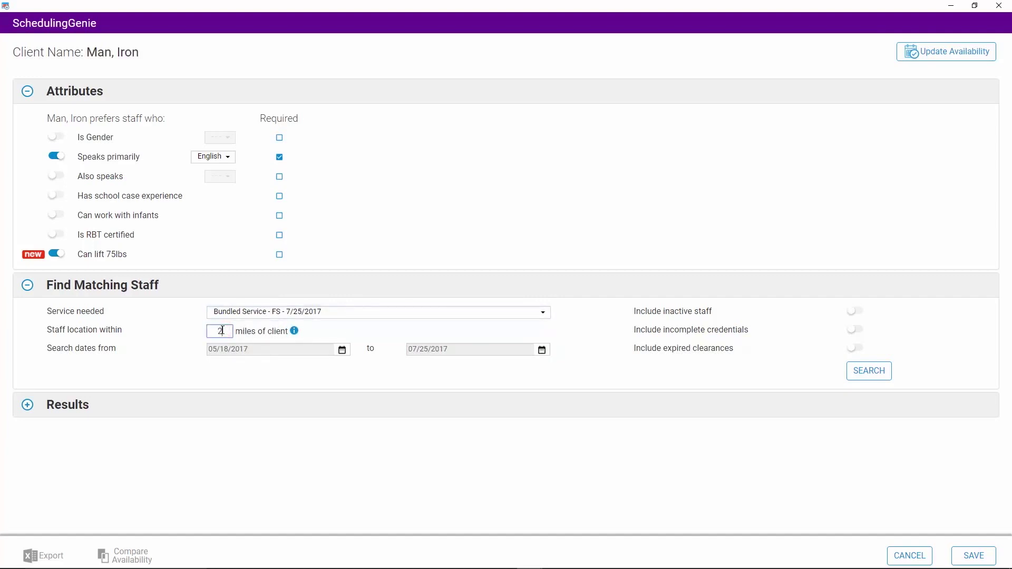
text(5)
click(542, 350)
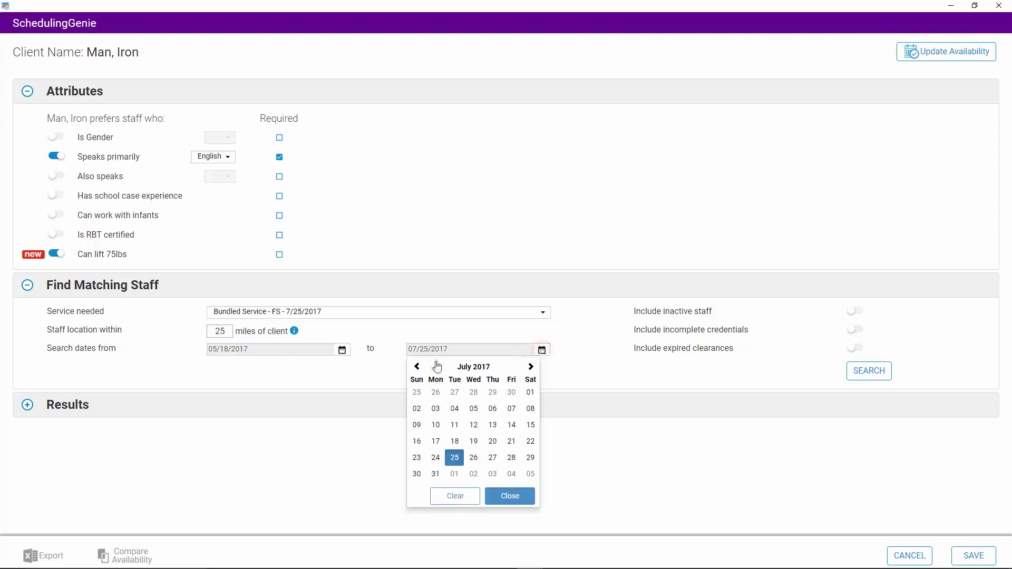
click(416, 366)
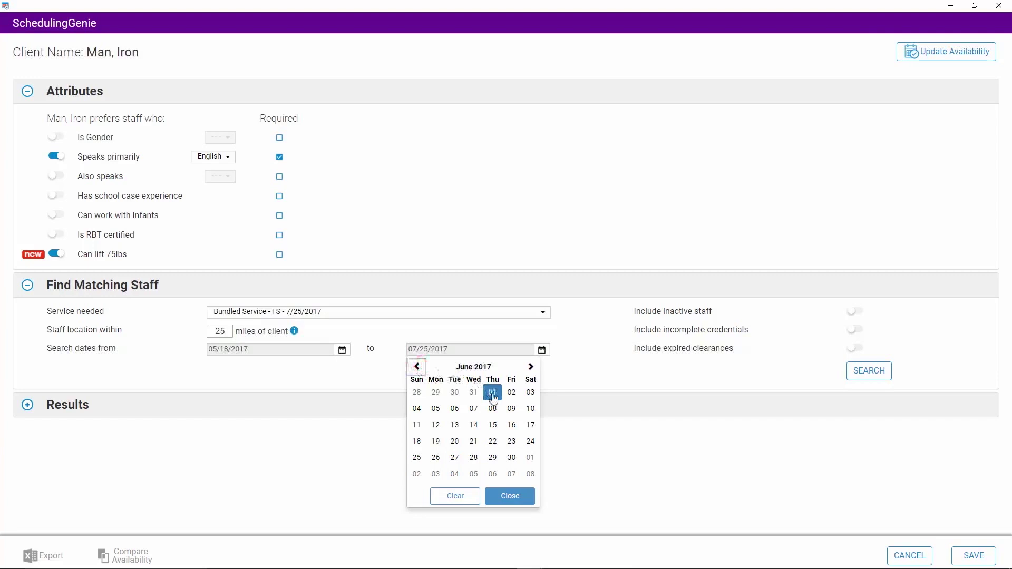
click(492, 393)
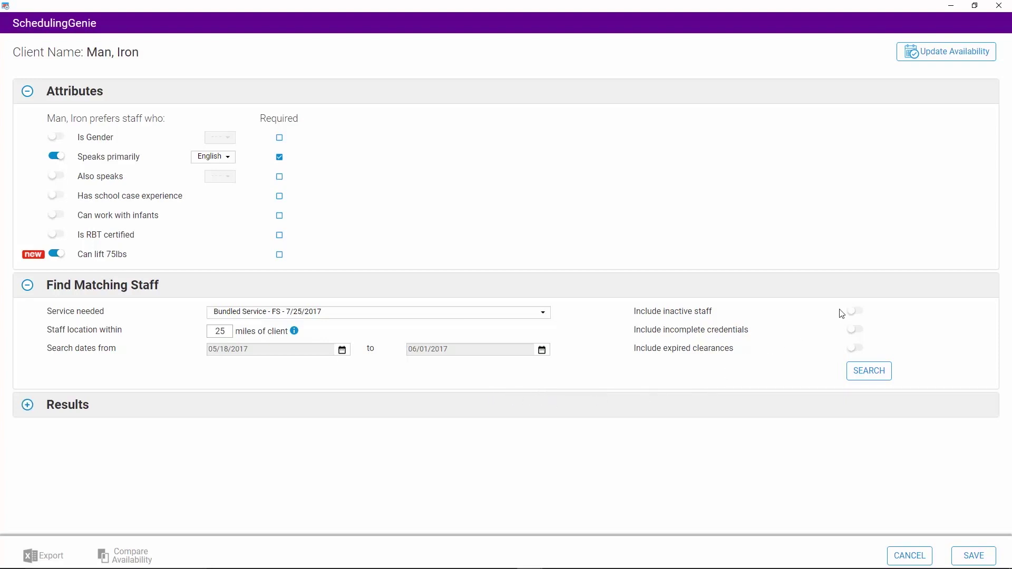
Include inactive staff, incomplete credentials and expired clearances in the staff search
click(853, 314)
click(856, 330)
click(856, 348)
Run the staff search and expand the Results to show all attribute columns, including Can lift 75lbs
click(863, 374)
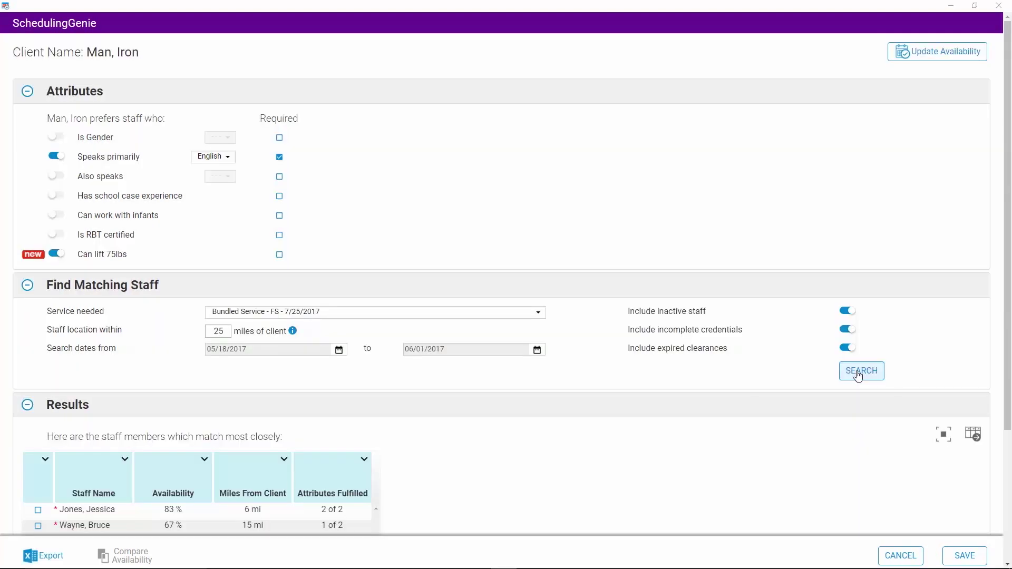
scroll(858, 384, down, 3)
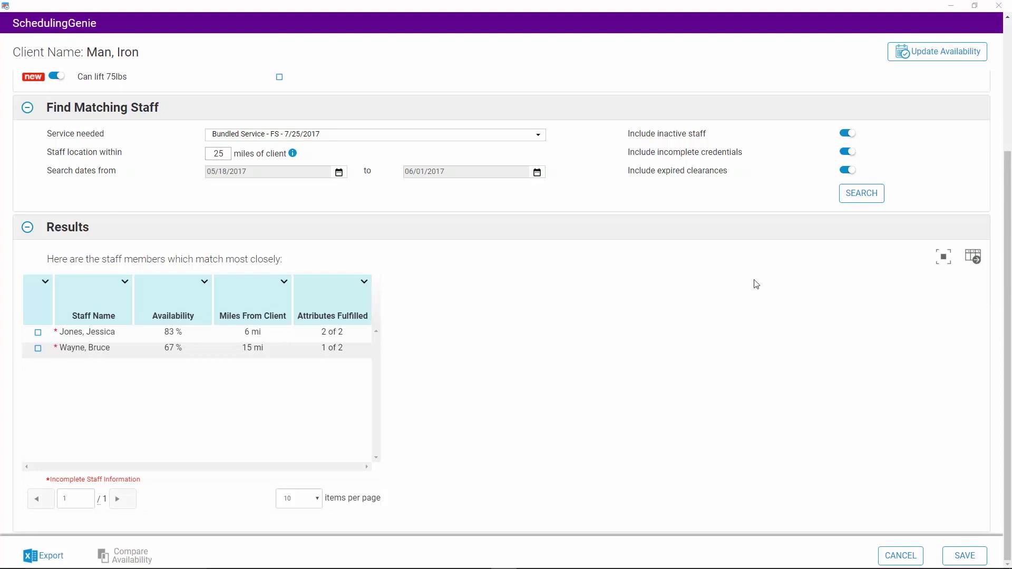
click(975, 260)
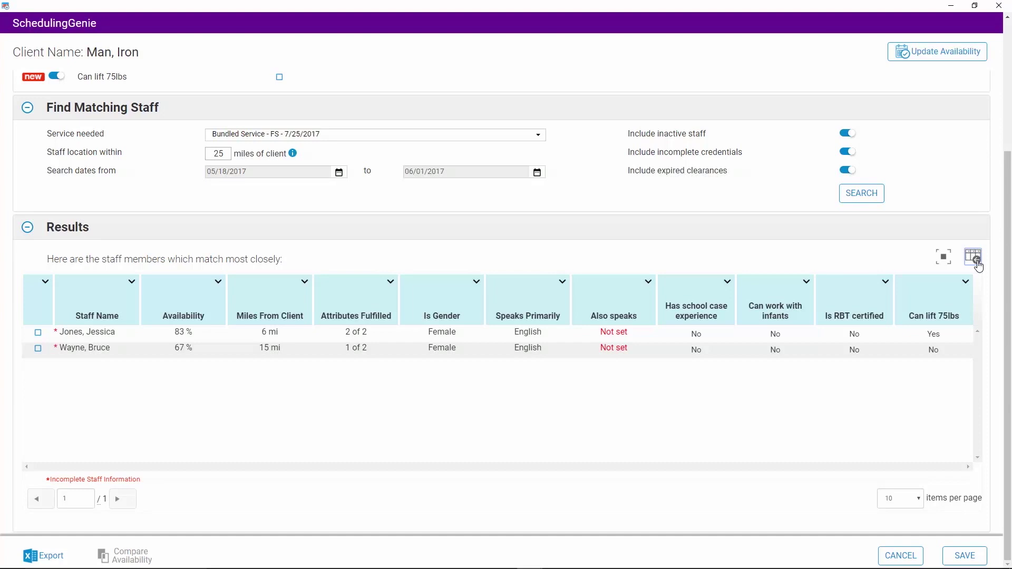
Collapse the Results back to the compact summary view and tick the second staff row
click(976, 261)
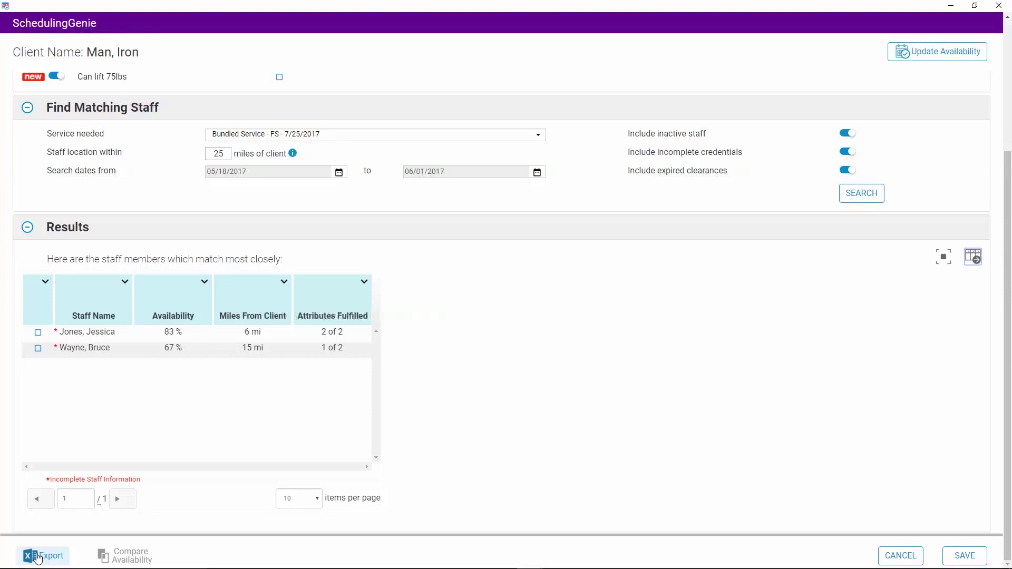
click(38, 347)
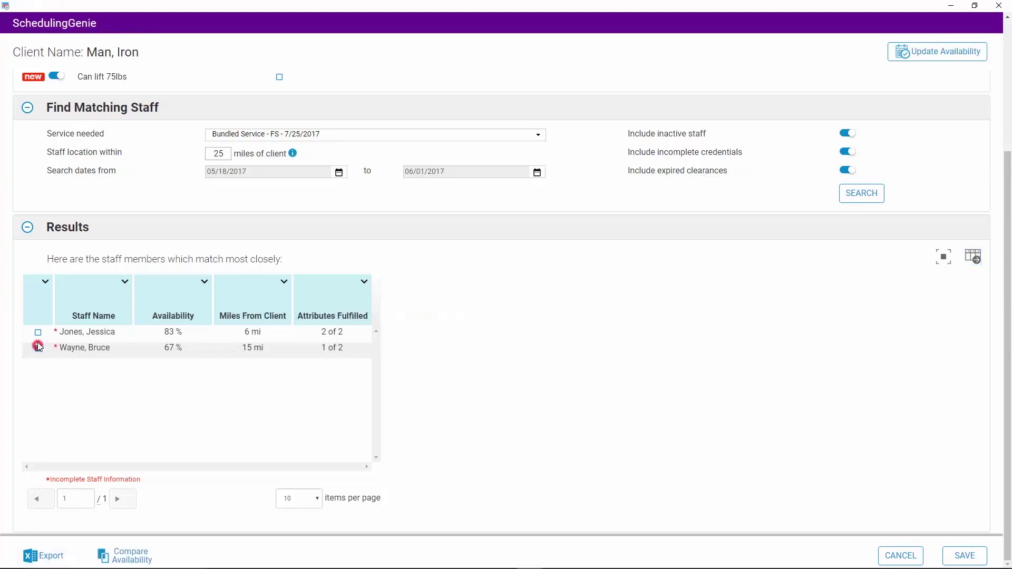
Tick the first staff row too and compare both staff members' availability against the client's 05/14/17–05/20/17 schedule
click(37, 332)
click(120, 556)
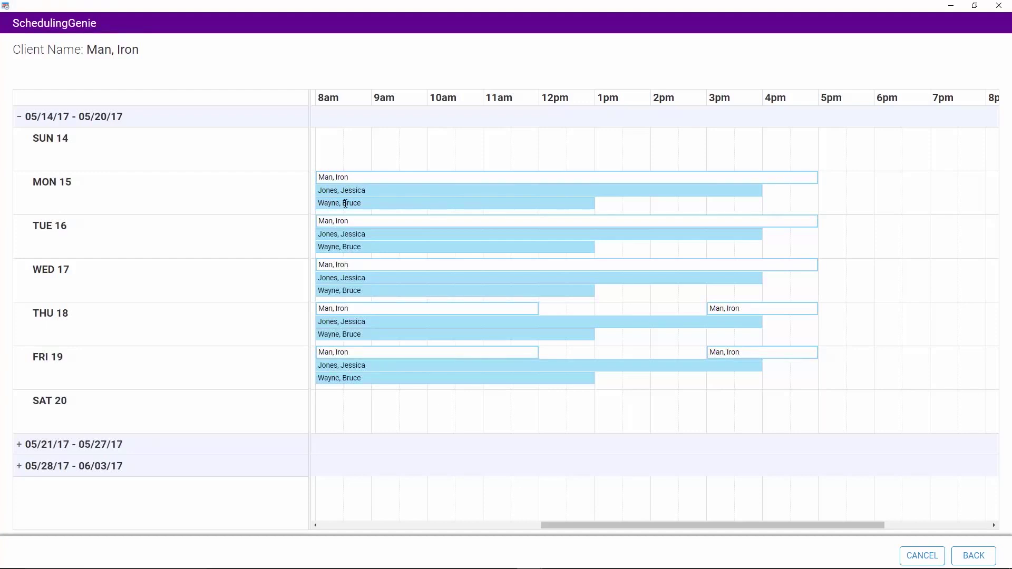
Leave the schedule comparison and save the staff matches, closing SchedulingGenie
click(973, 556)
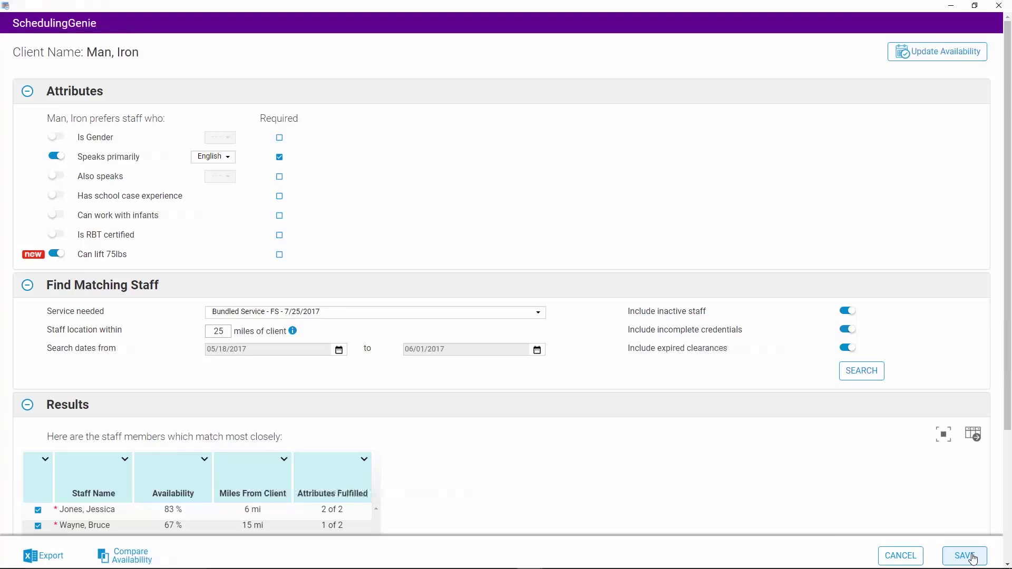
click(973, 556)
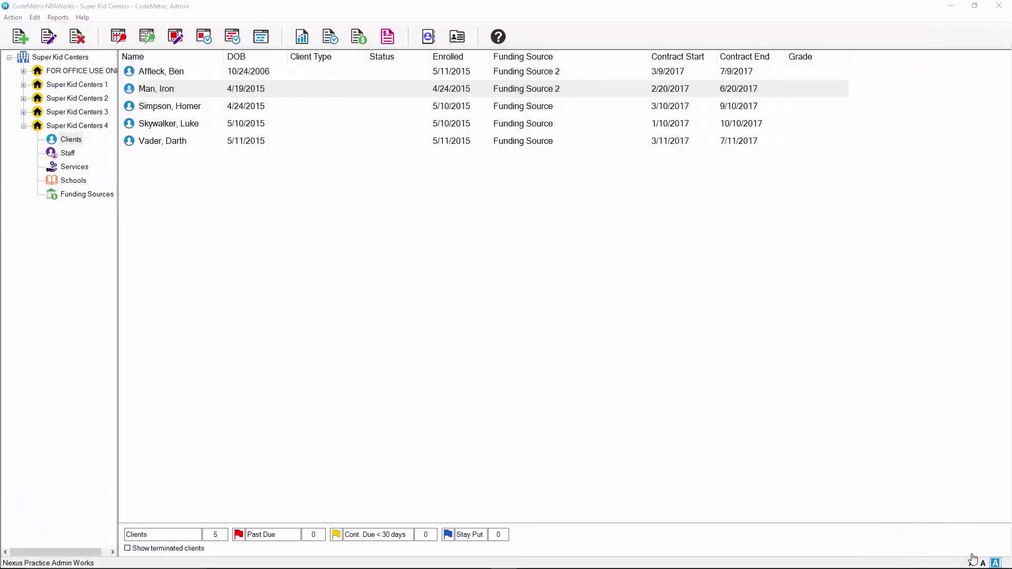